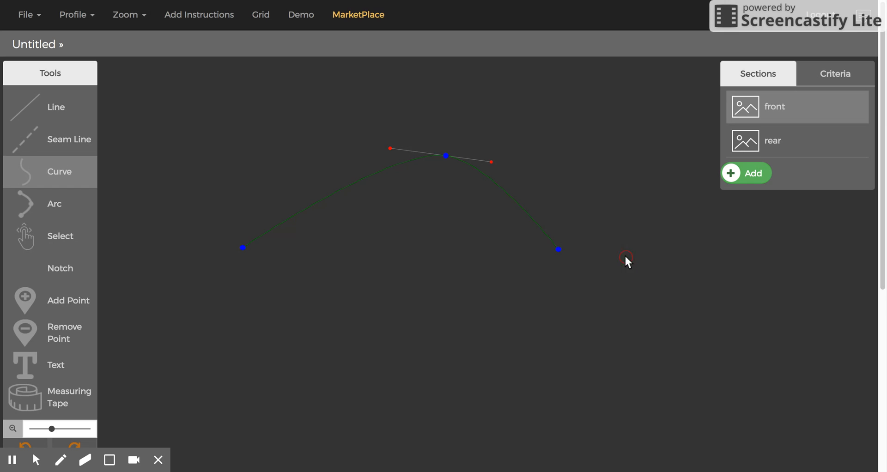
Draw a three-point curve in the rear section and finish the path
click(781, 141)
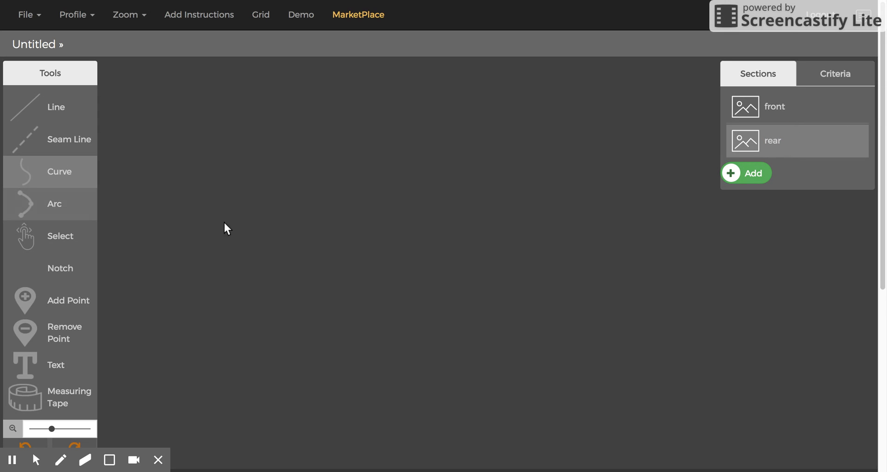
click(393, 258)
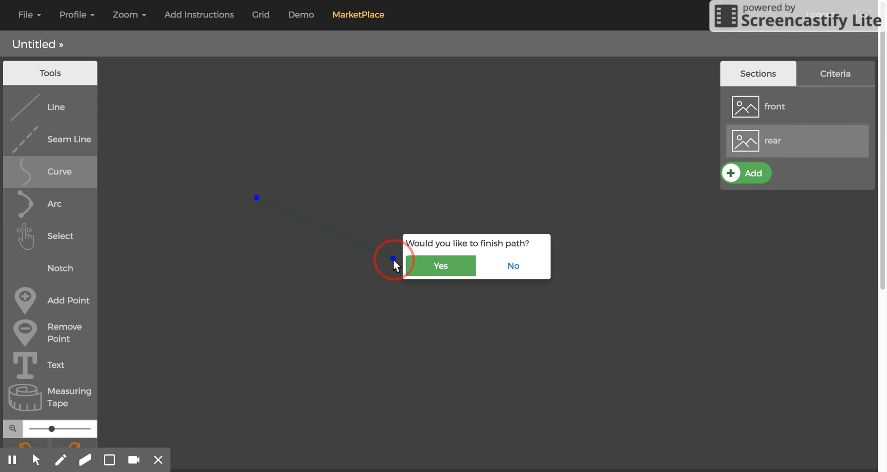
click(569, 194)
click(636, 203)
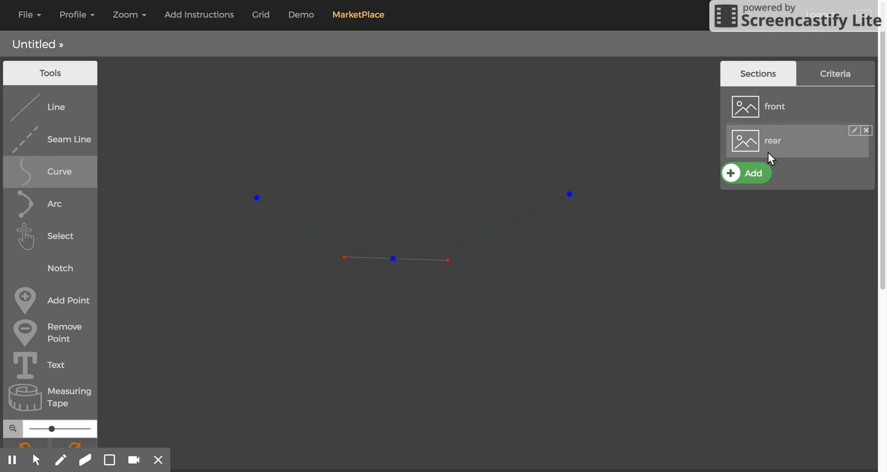
In the front section, set the curve's end point as a connection point named p1
click(762, 107)
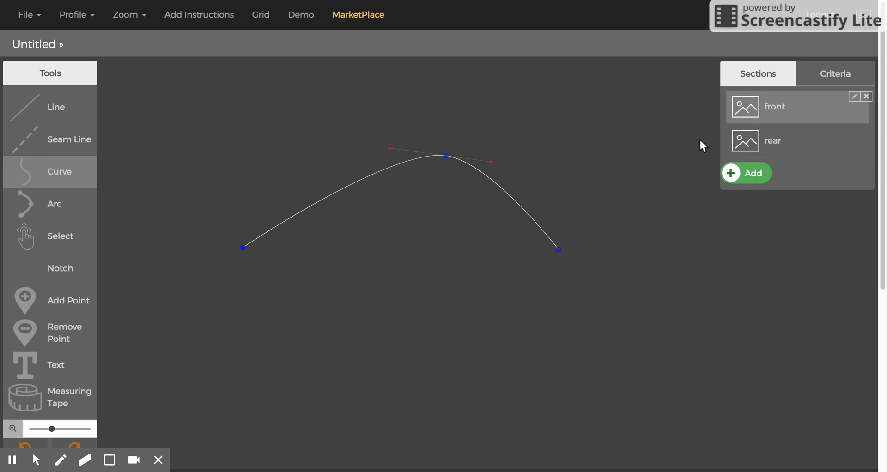
right_click(559, 250)
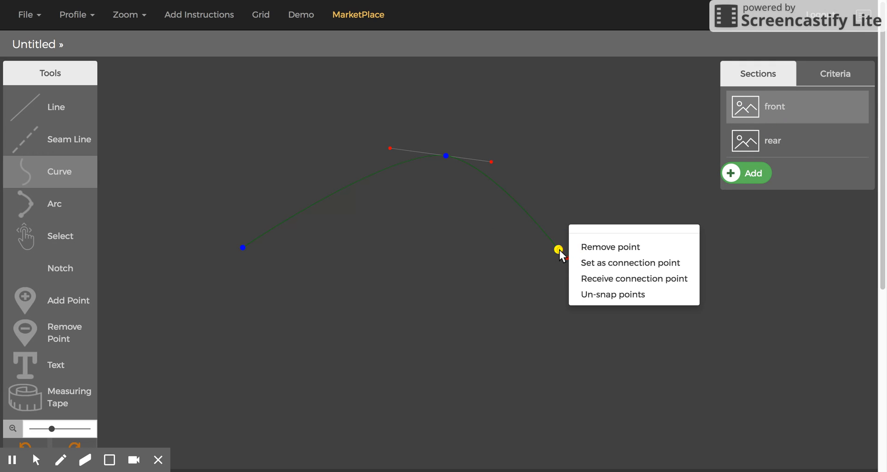
click(605, 263)
click(602, 255)
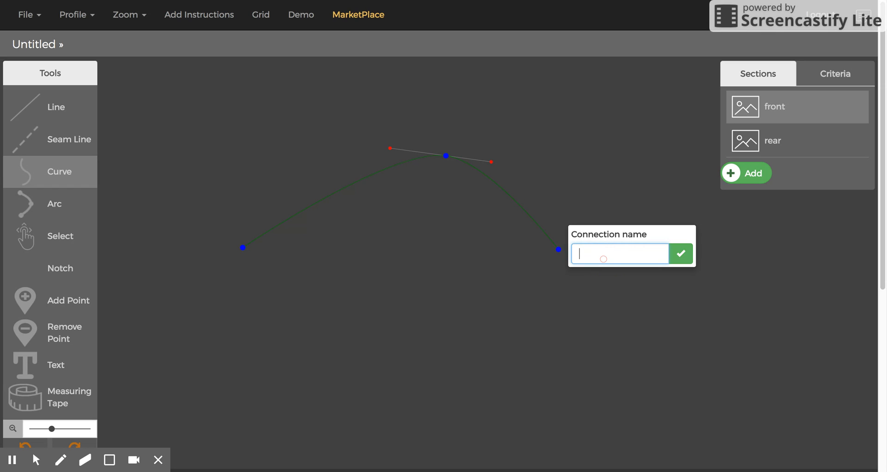
text(p1)
click(681, 254)
In the rear section, make the curve's start point receive connection point p1
click(786, 143)
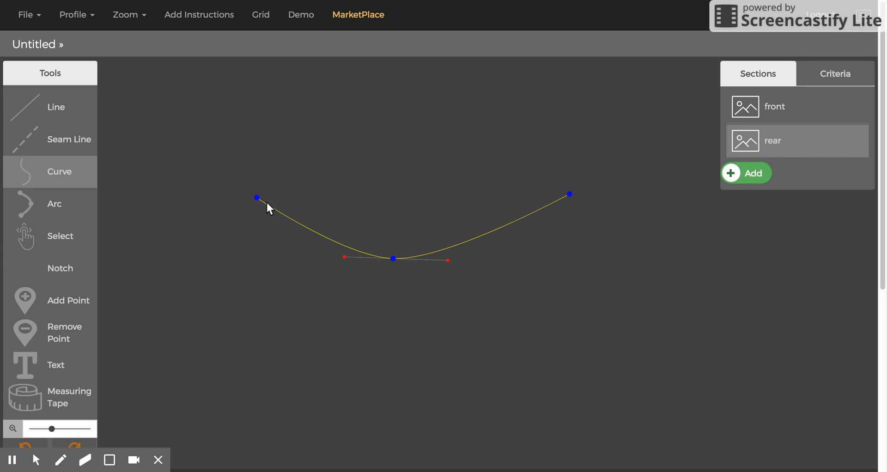
right_click(257, 198)
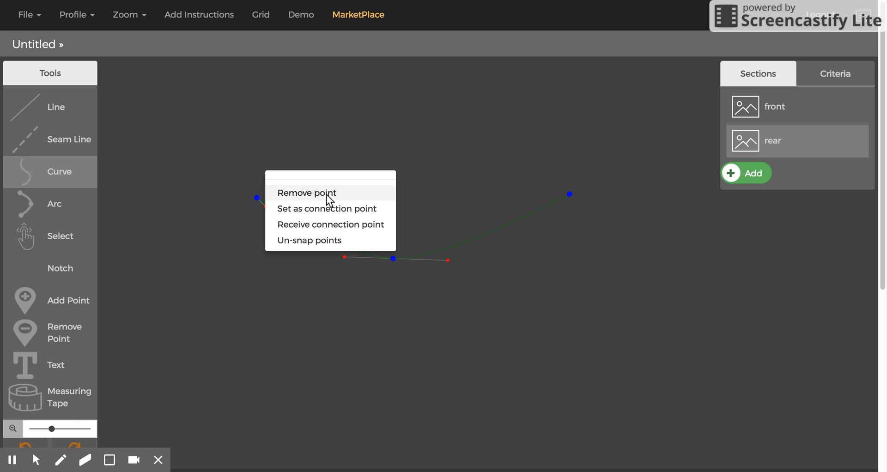
click(314, 224)
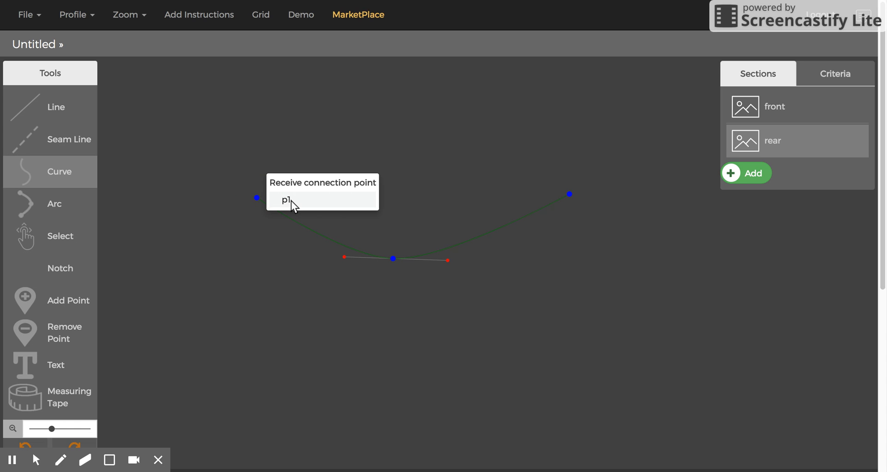
click(291, 200)
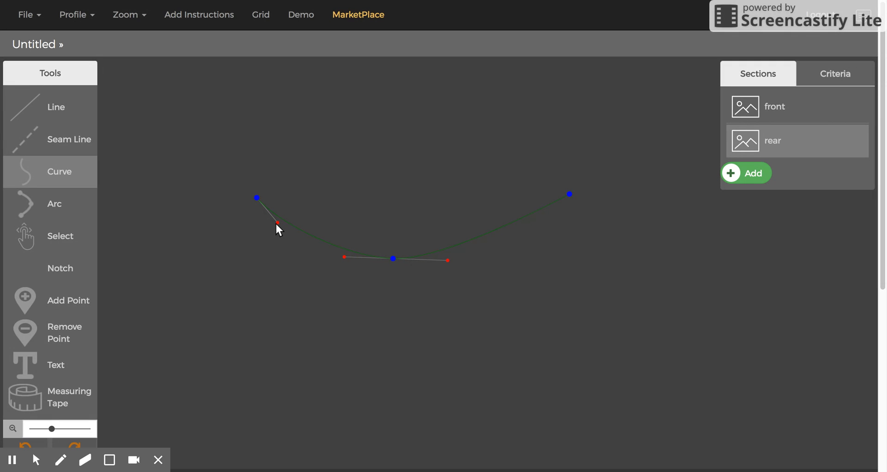
With the Select tool, move the front curve's end-point handle upward to reshape the curve's end
click(798, 104)
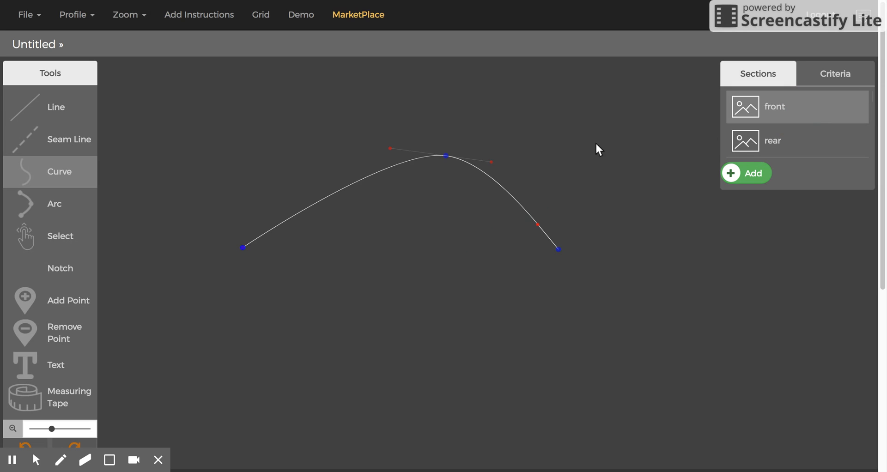
click(542, 217)
click(41, 232)
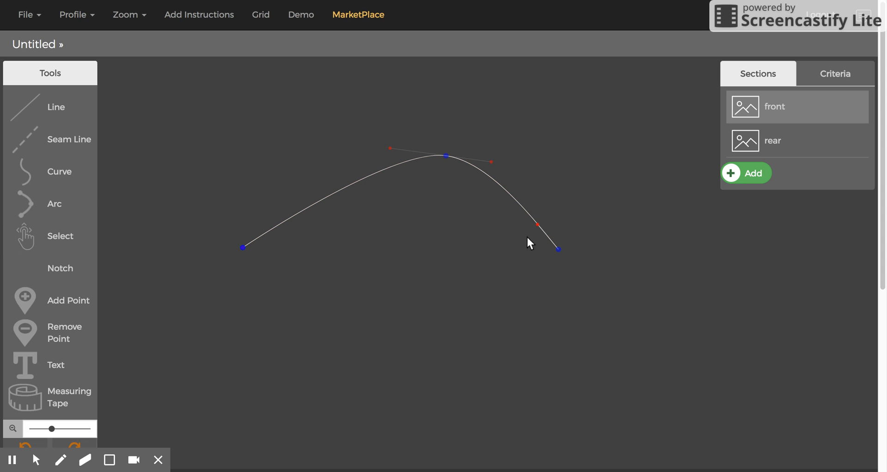
drag(538, 224, 556, 201)
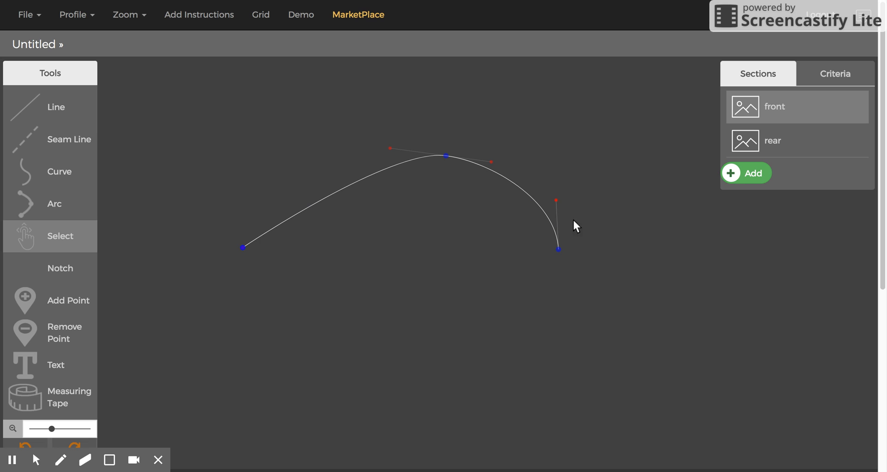
Switch between front and rear sections to compare the linked curves, aligning the front overlay with the rear's connection point
click(798, 137)
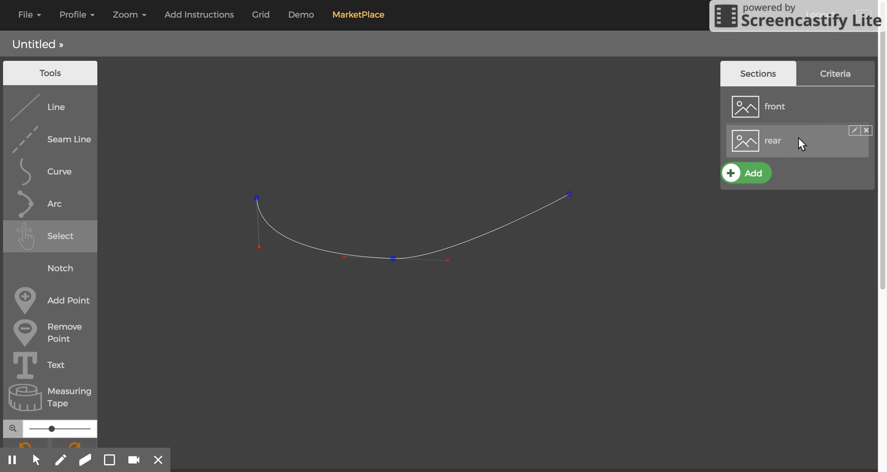
click(264, 214)
click(781, 105)
click(368, 177)
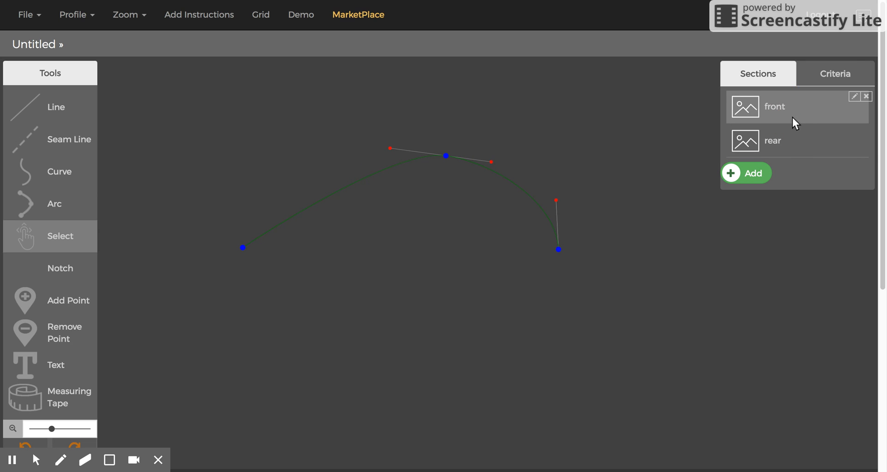
click(785, 140)
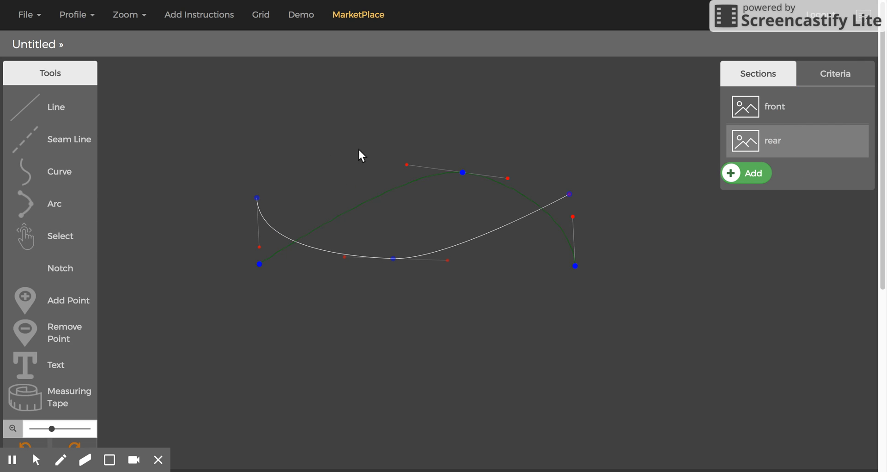
click(412, 180)
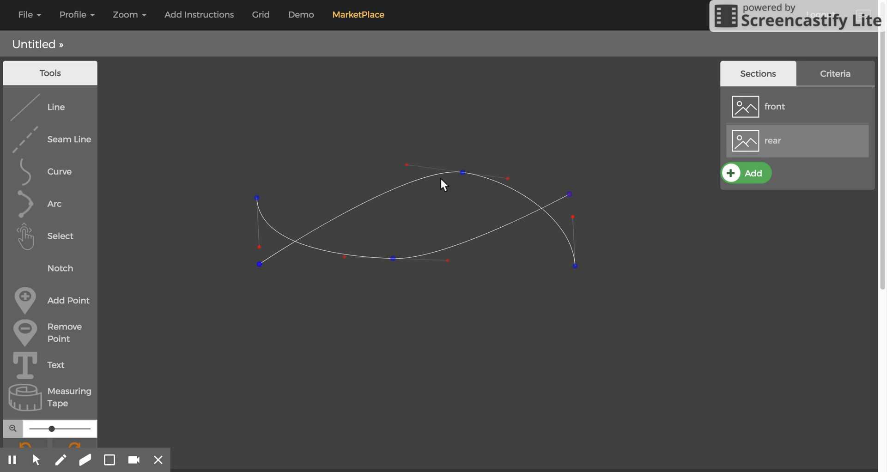
click(329, 156)
drag(334, 221, 23, 150)
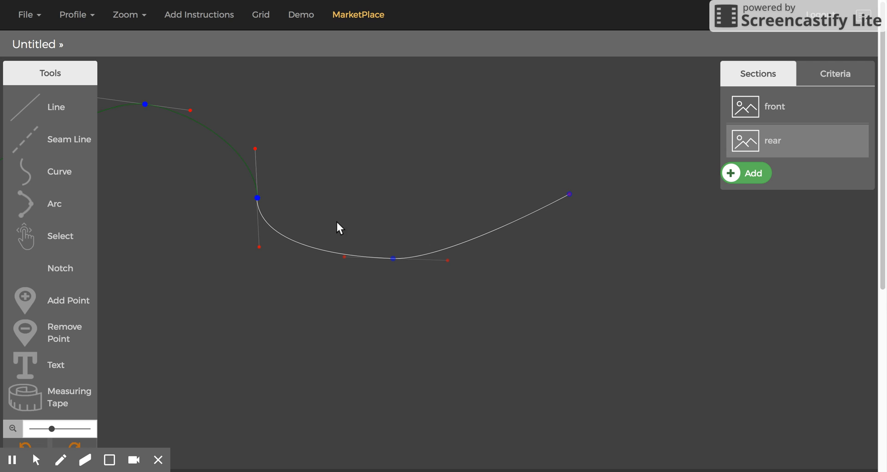
Add positive_ease to the X coordinates of points #1 and #2, making them -7.4+ positive_ease and -1.9+positive_ease
click(832, 73)
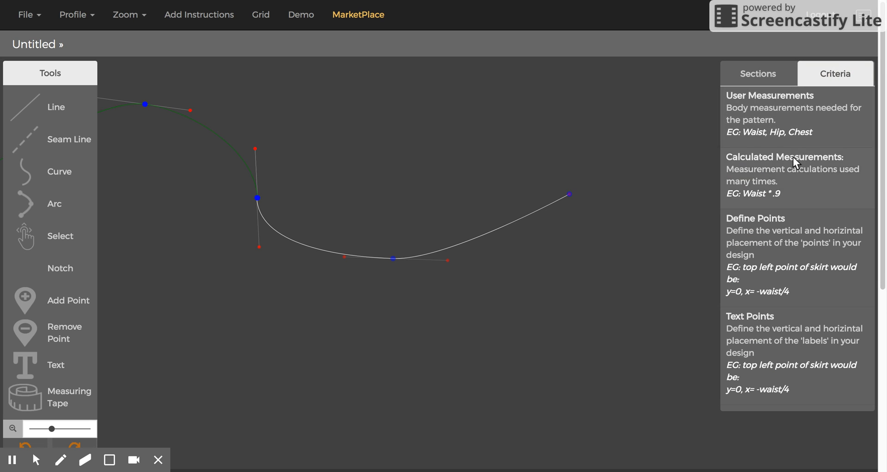
click(772, 171)
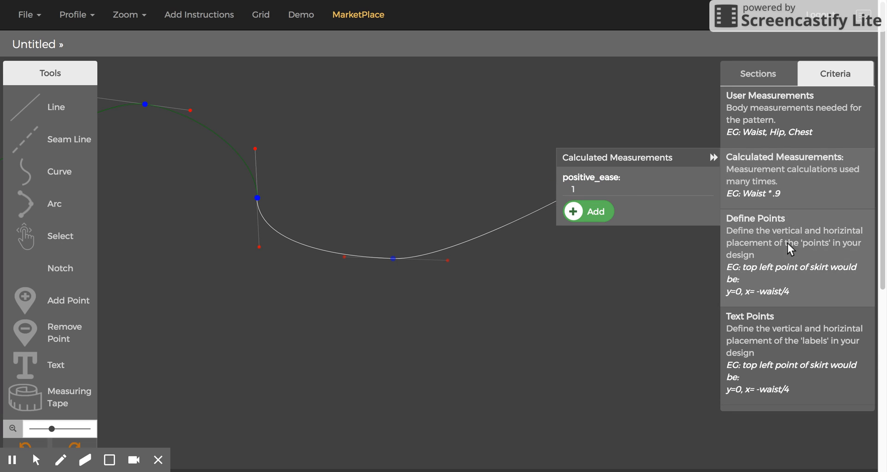
click(803, 247)
click(638, 246)
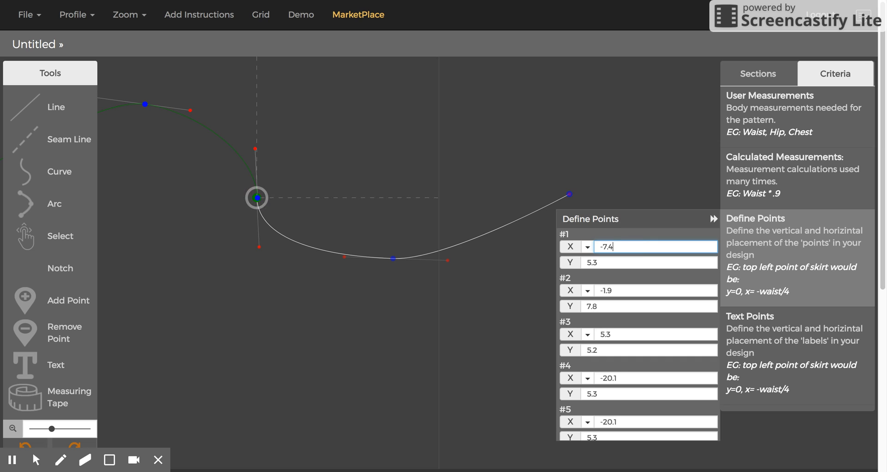
text(+p)
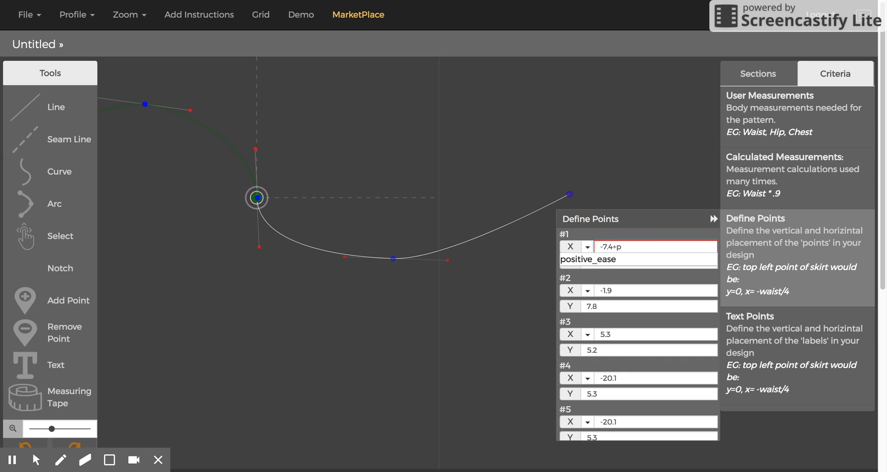
text(ositive)
click(625, 259)
click(631, 290)
text(+)
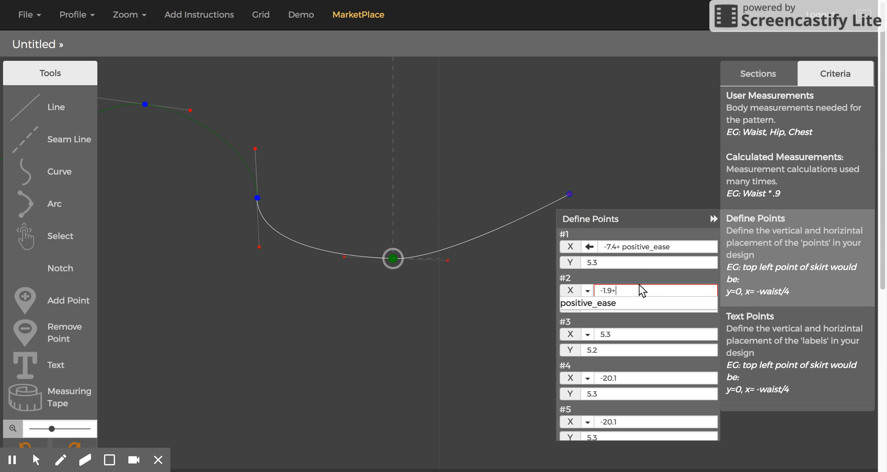
text(positive_ease)
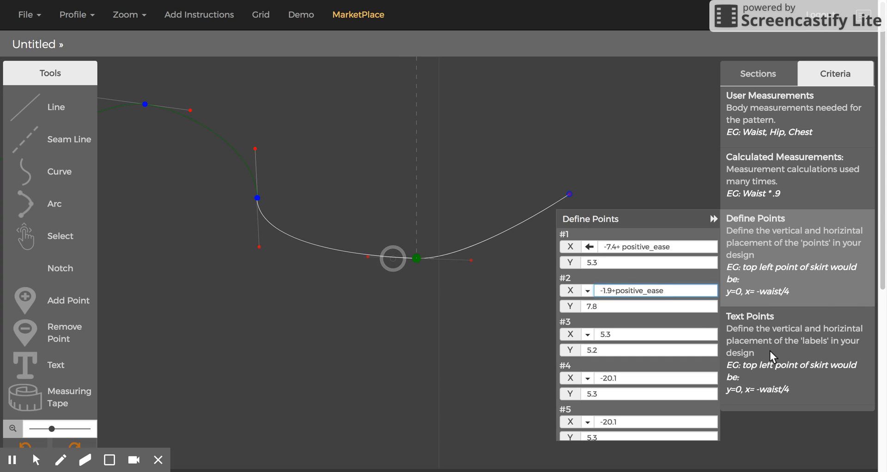
Edit the calculated measurement positive_ease and set its rule to 2.25
click(828, 182)
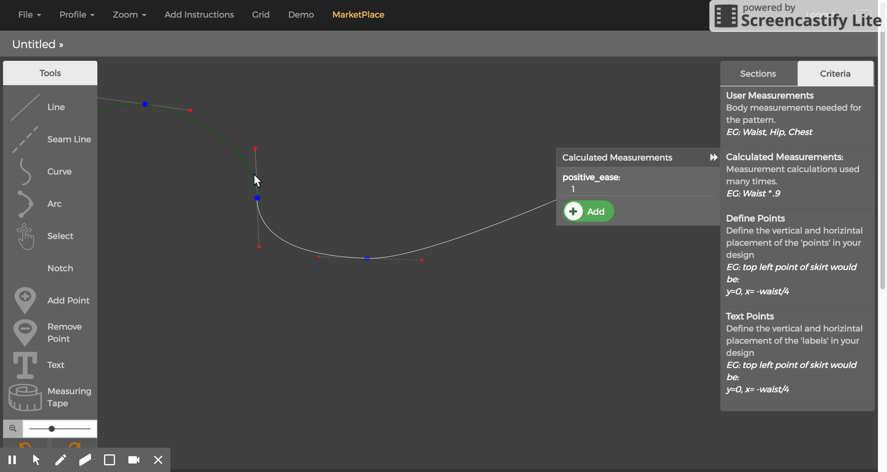
click(587, 186)
click(697, 177)
click(550, 166)
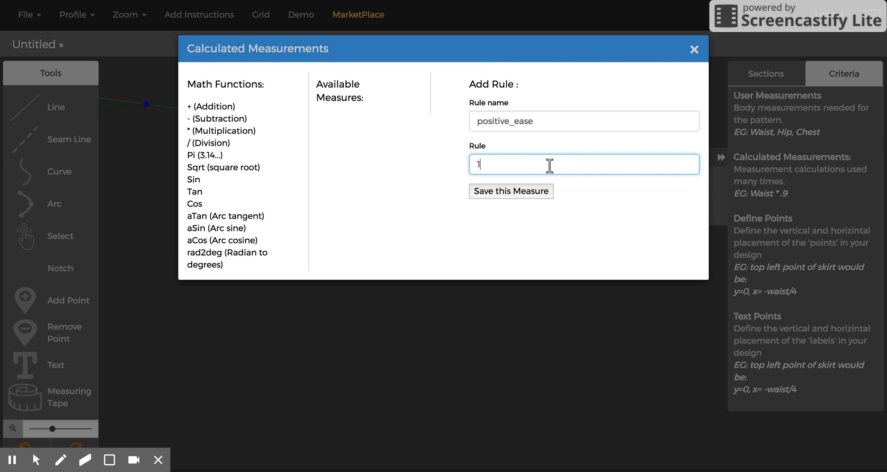
key(BackSpace)
text(2.)
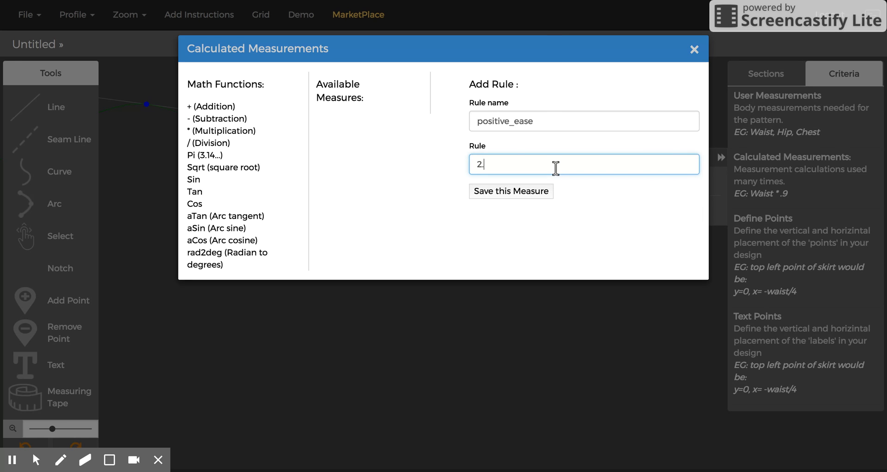
text(25)
click(510, 191)
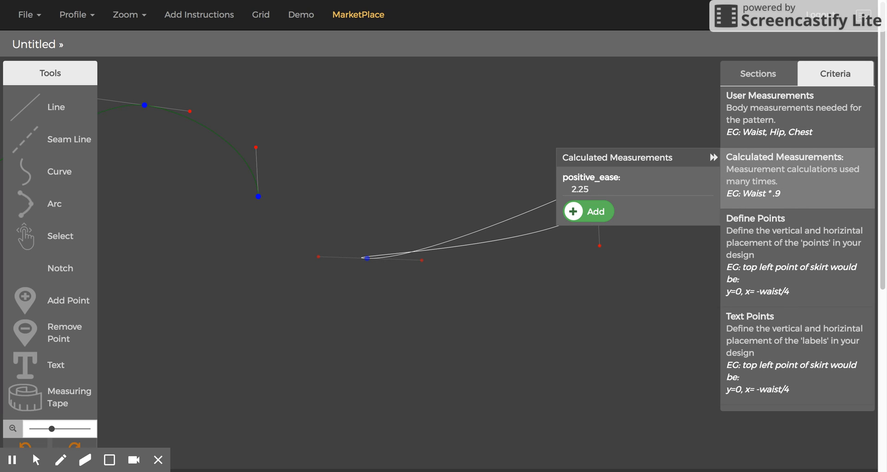
Open the existing Halter Dress project
click(34, 16)
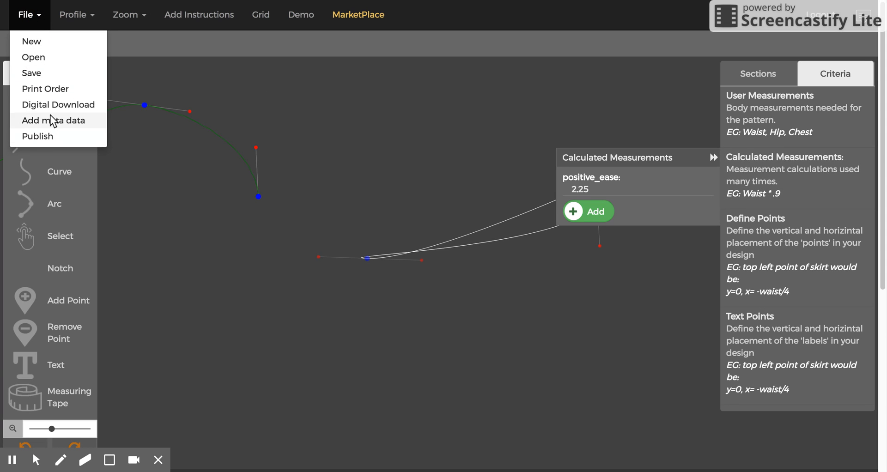
click(43, 63)
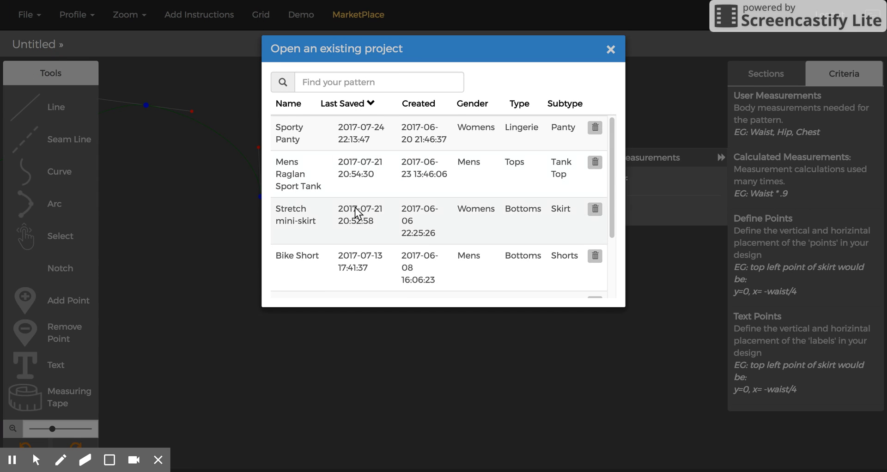
scroll(355, 207, down, 2)
click(326, 222)
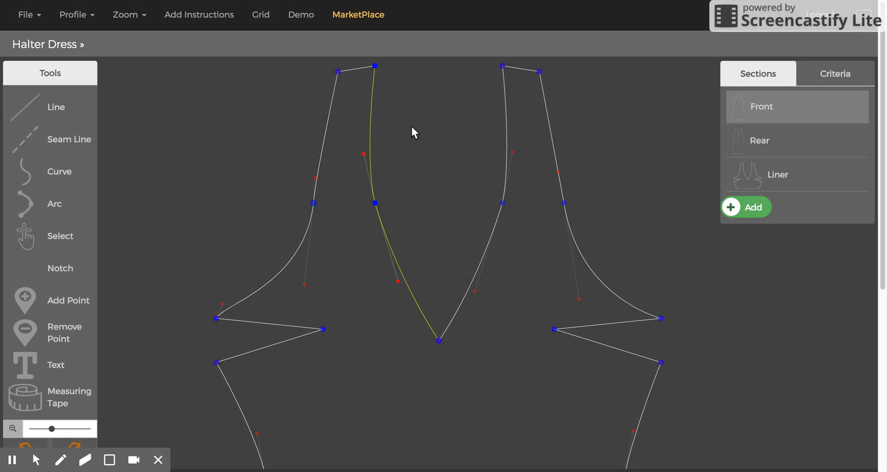
Examine the Halter Dress's calculated measurements and the add-rule dialog without adding a rule
click(862, 76)
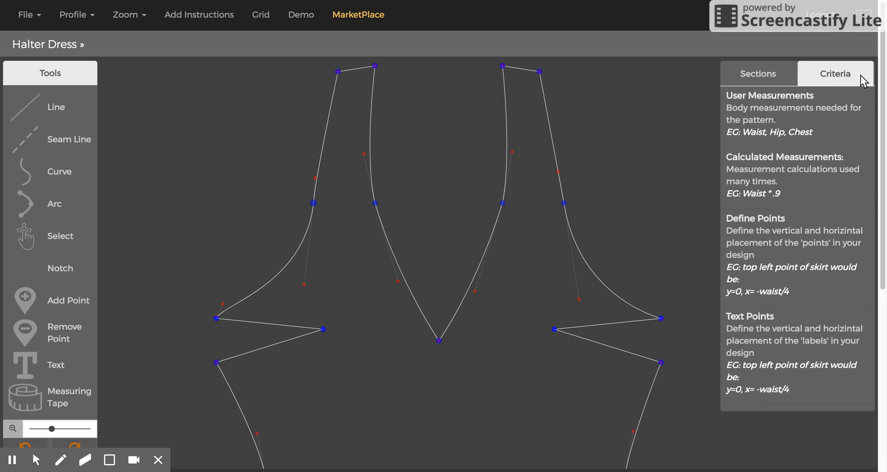
click(796, 177)
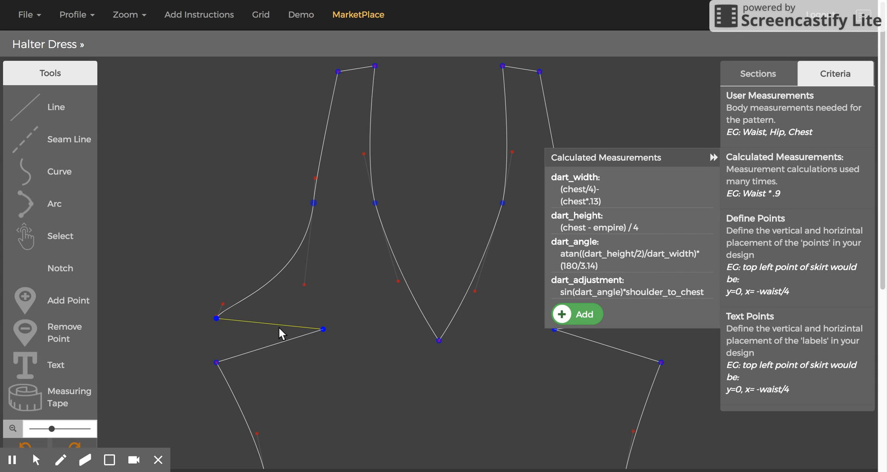
drag(338, 71, 346, 80)
click(589, 311)
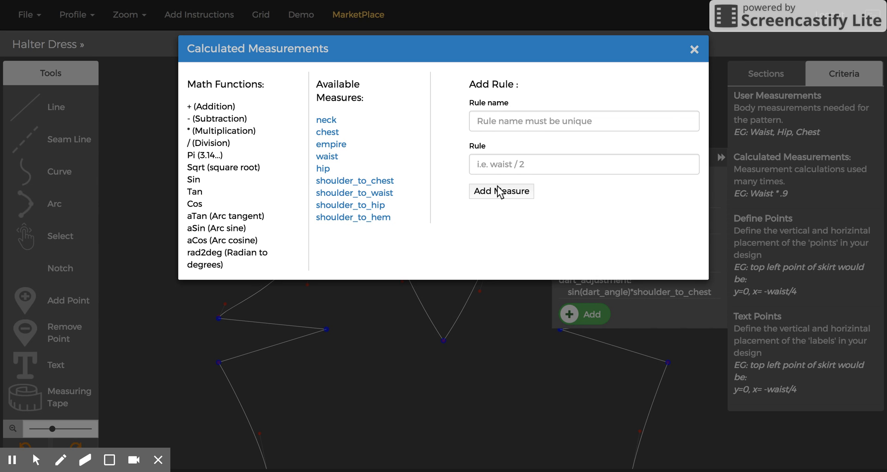
click(695, 49)
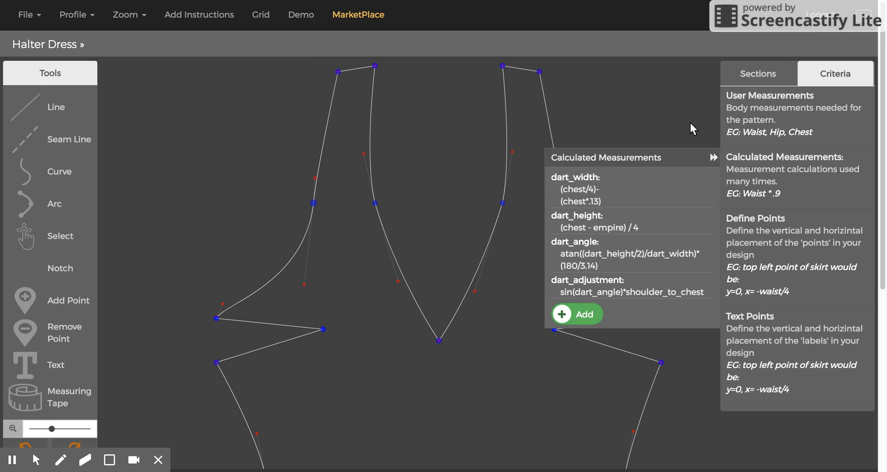
click(699, 157)
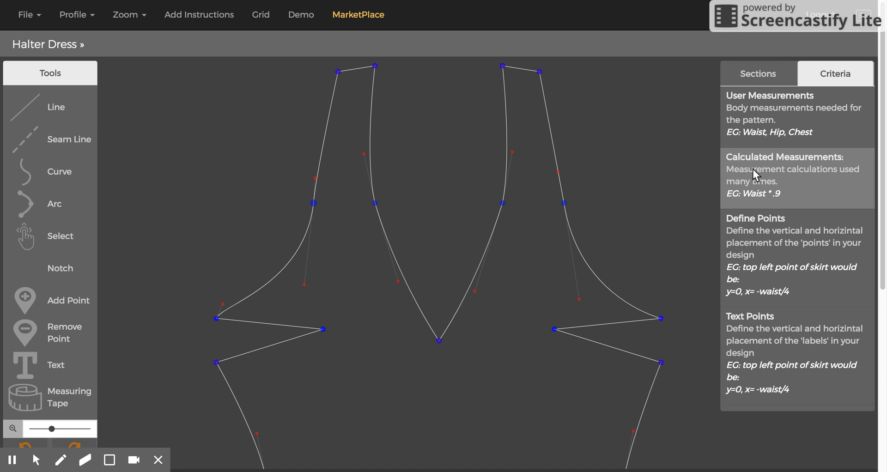